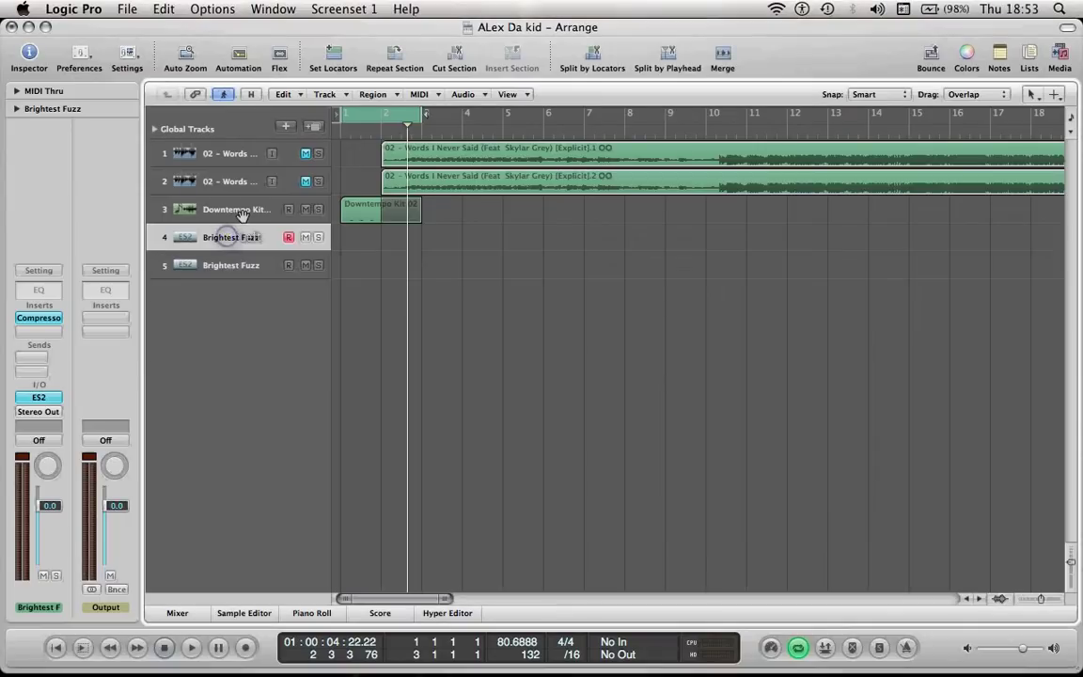
- Unmute the Aux 1 channel for the Downtempo Kit 02 track and audition the drum loop, finishing at the project start
click(236, 210)
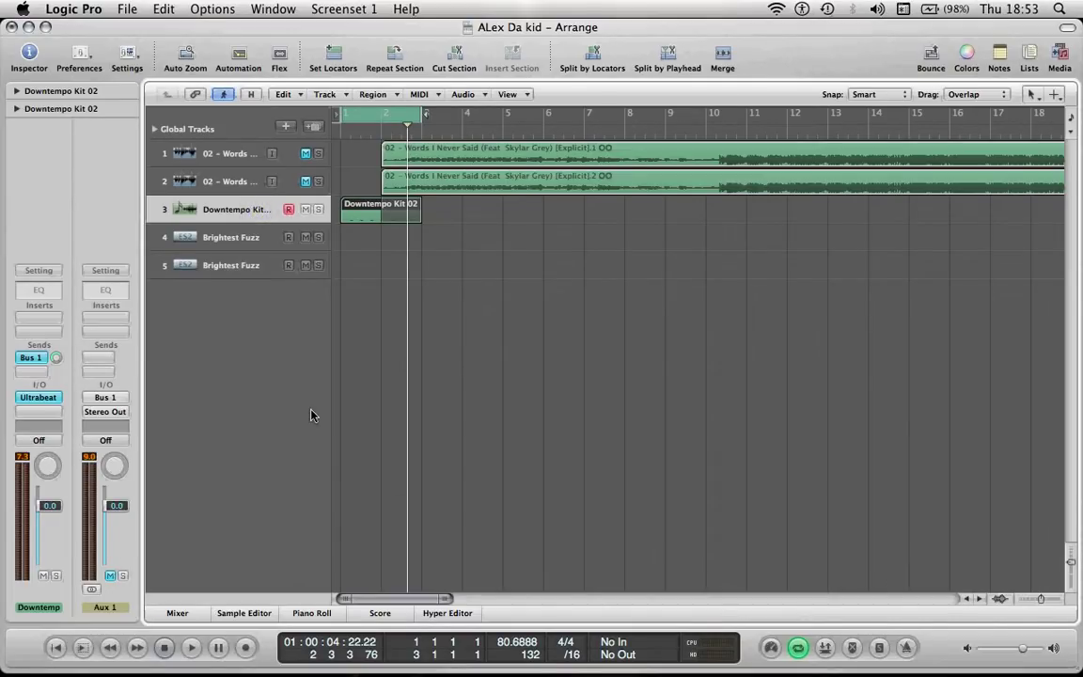
click(110, 574)
key(space)
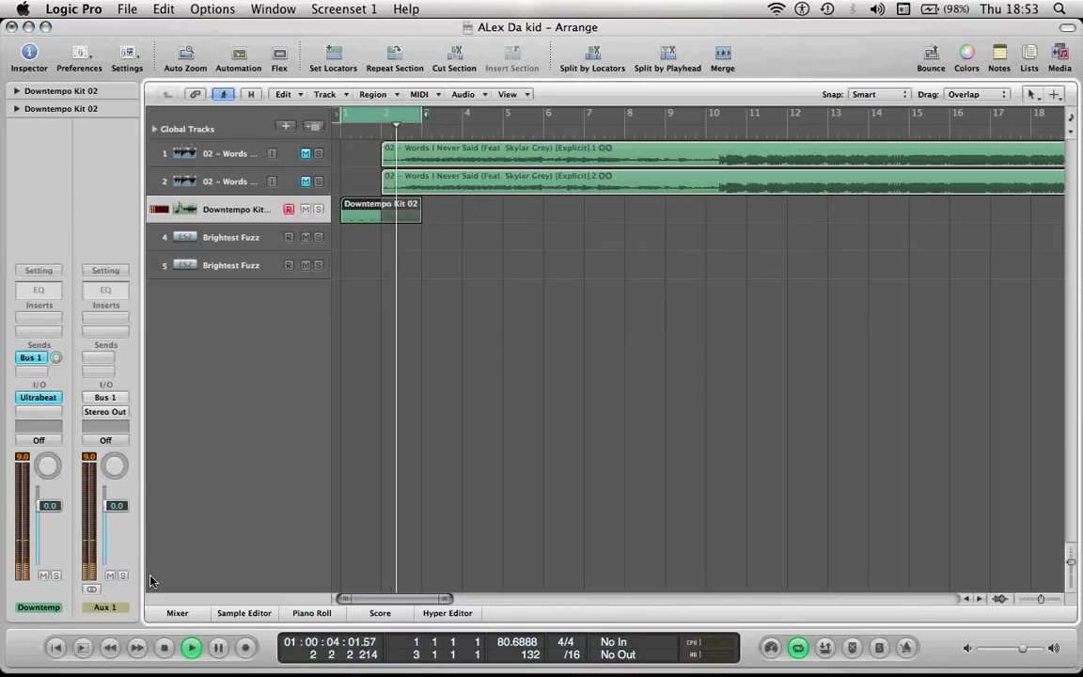
key(space)
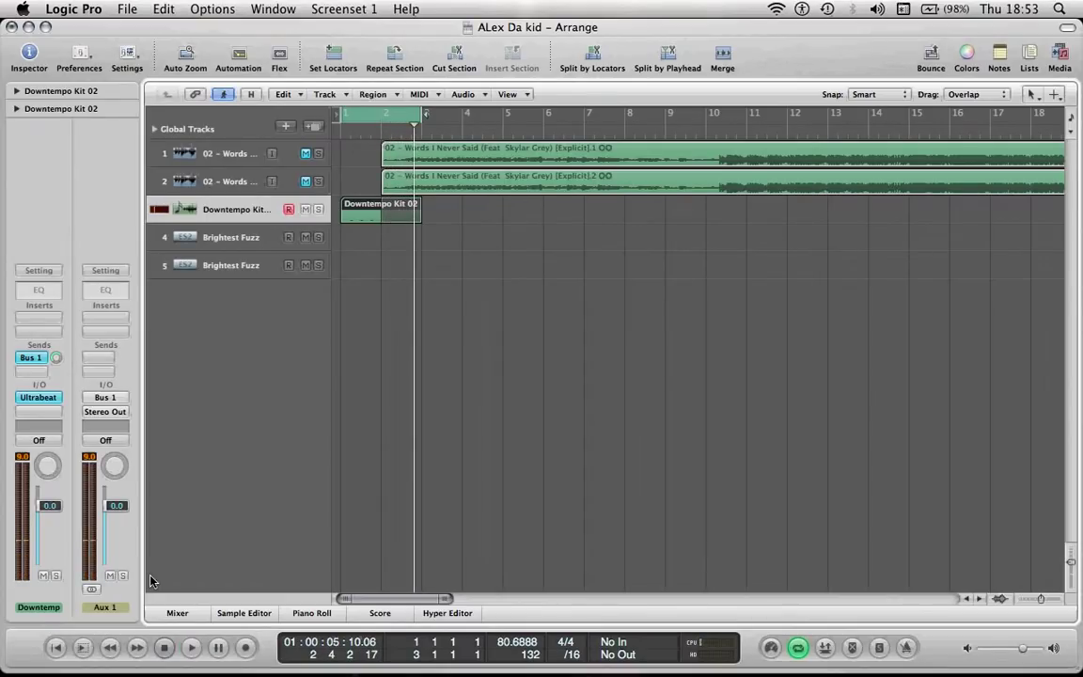
key(Return)
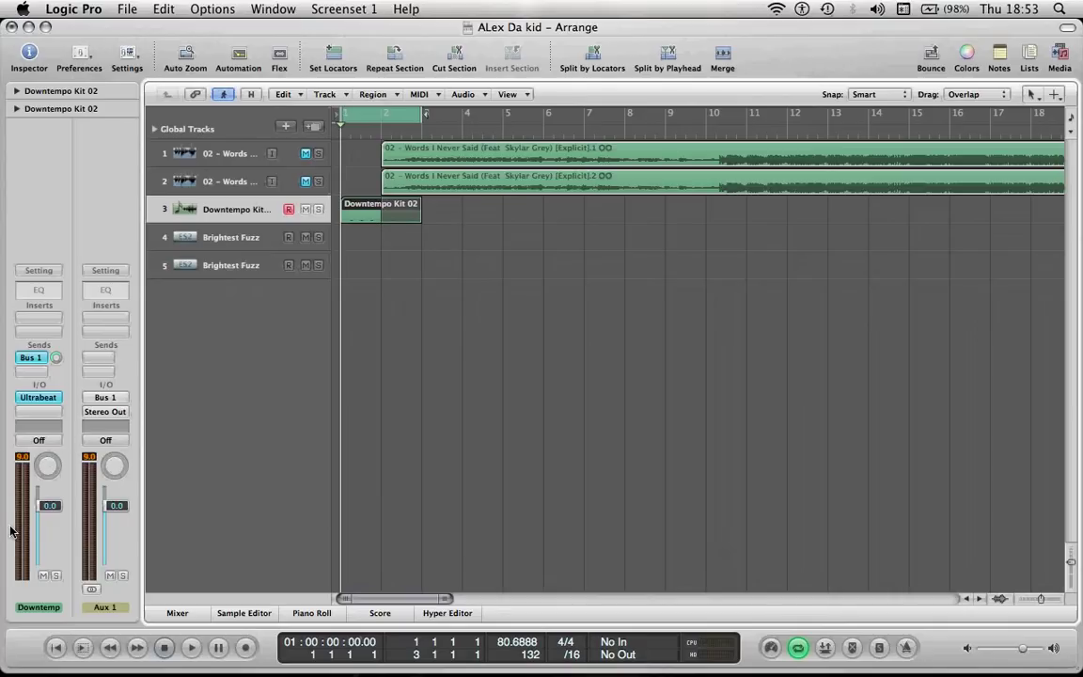
- Try routing the Downtempo Kit 02 channel to Stereo Output and restore its output to No Output
click(39, 410)
mouse_move(65, 428)
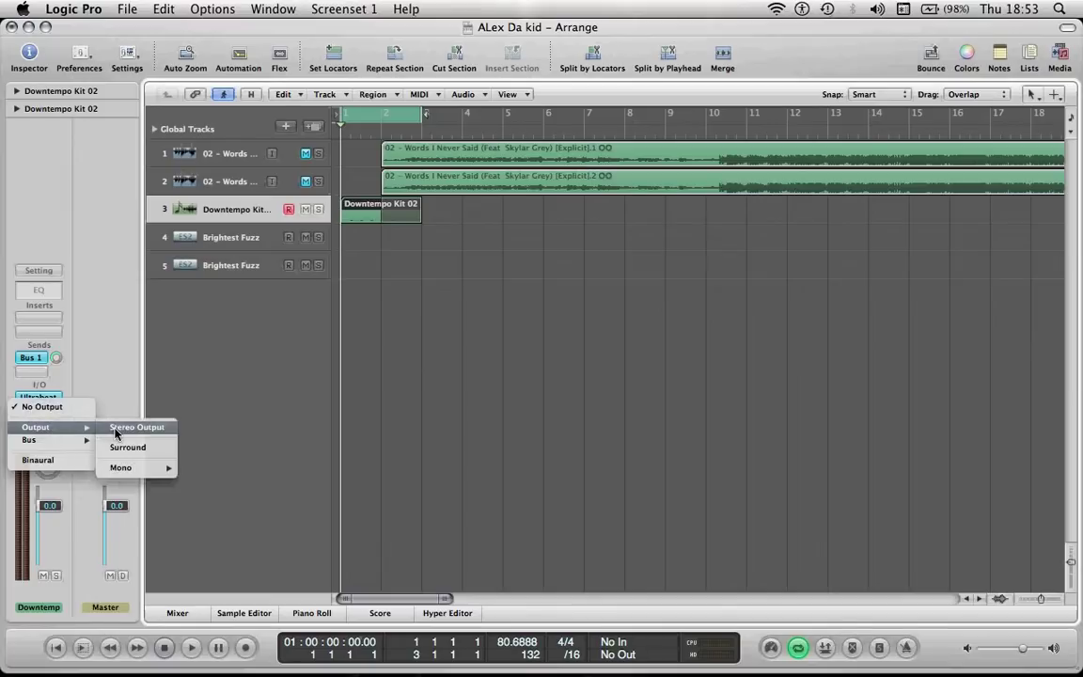
click(115, 431)
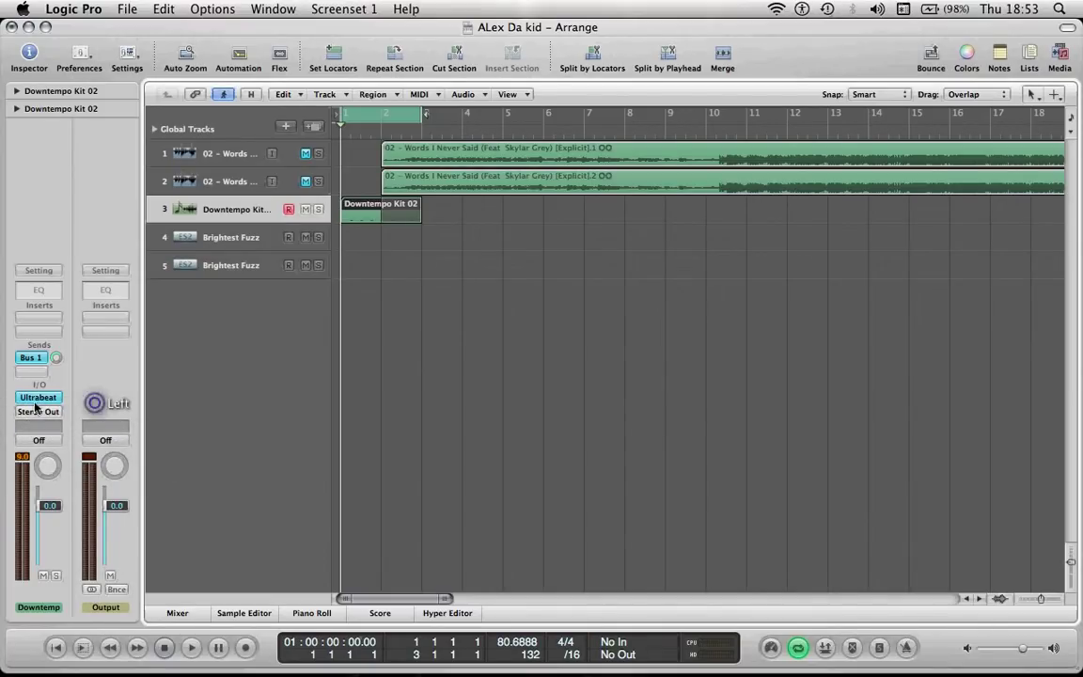
click(37, 411)
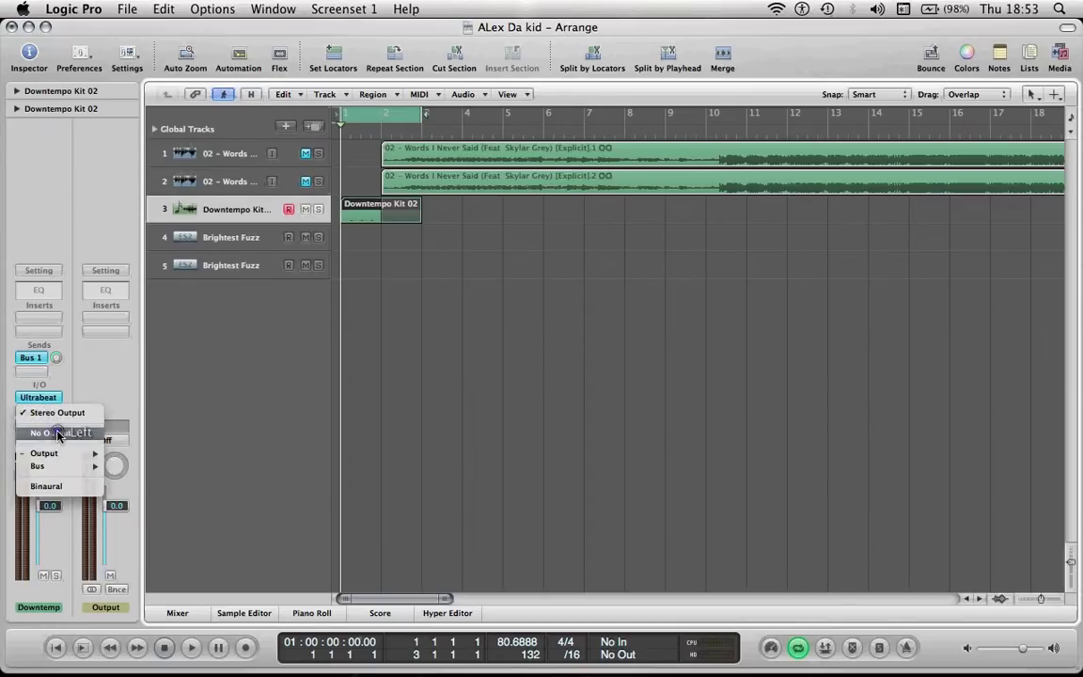
click(58, 433)
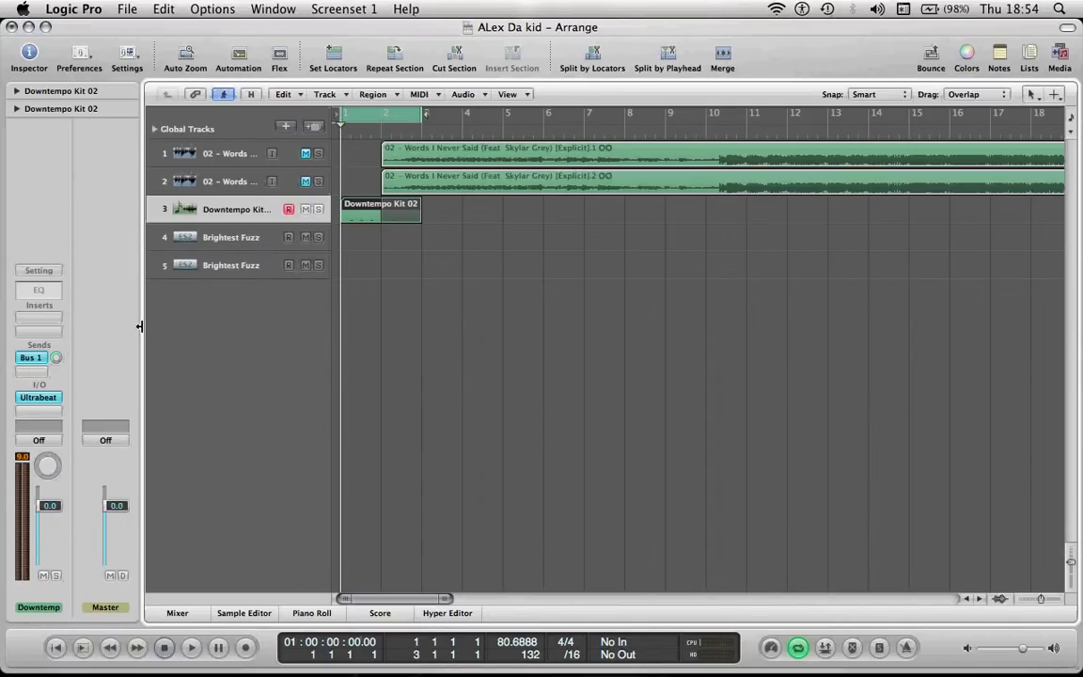
- Audition the drum loop with its Bus 1 return, mute Aux 1 and audition it again, finishing at the project start
click(56, 358)
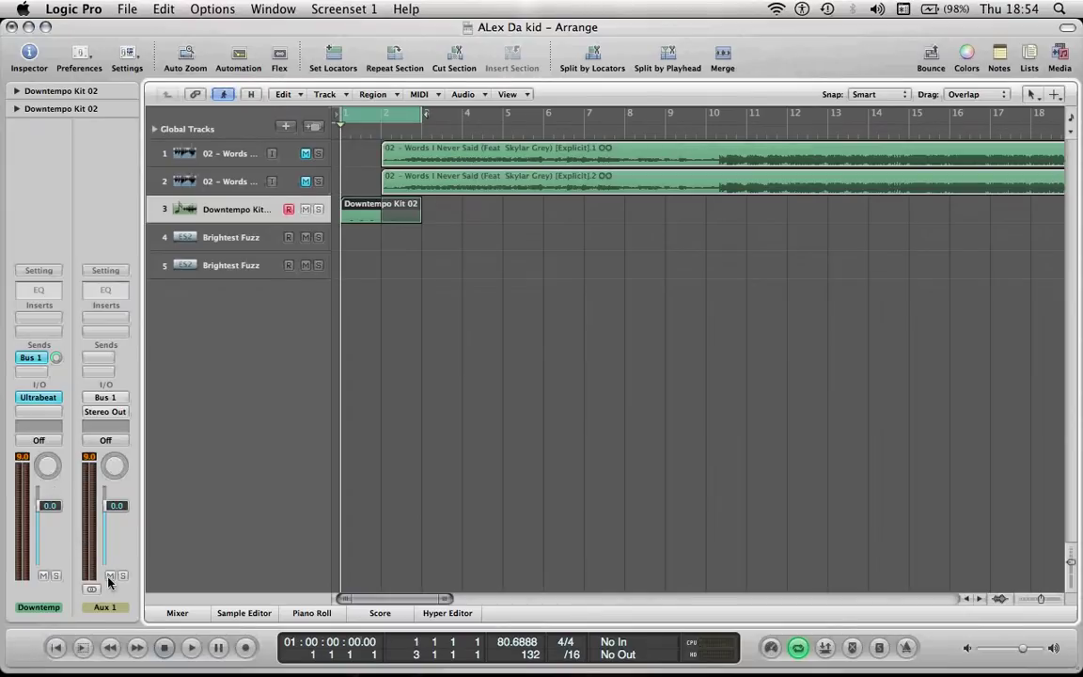
key(space)
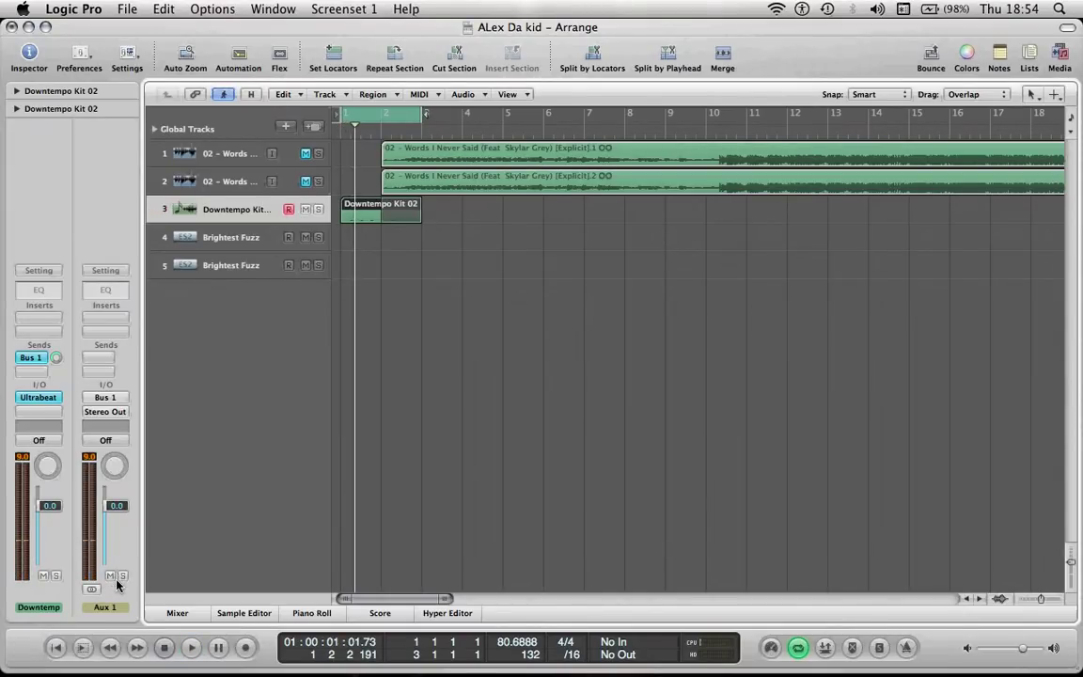
click(110, 574)
key(space)
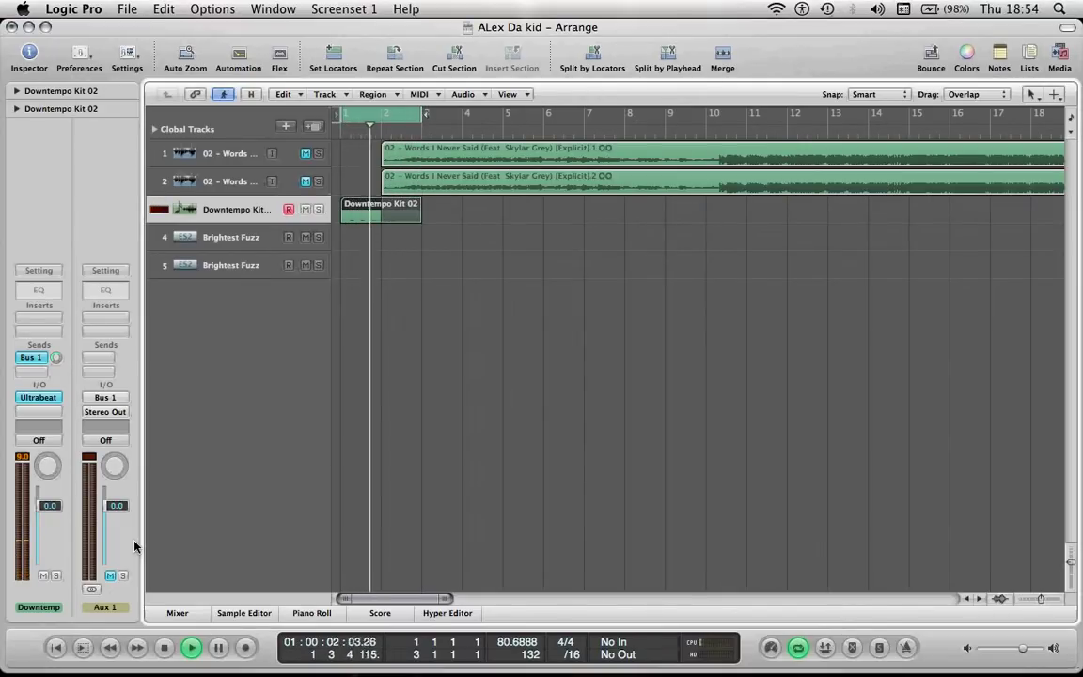
key(space)
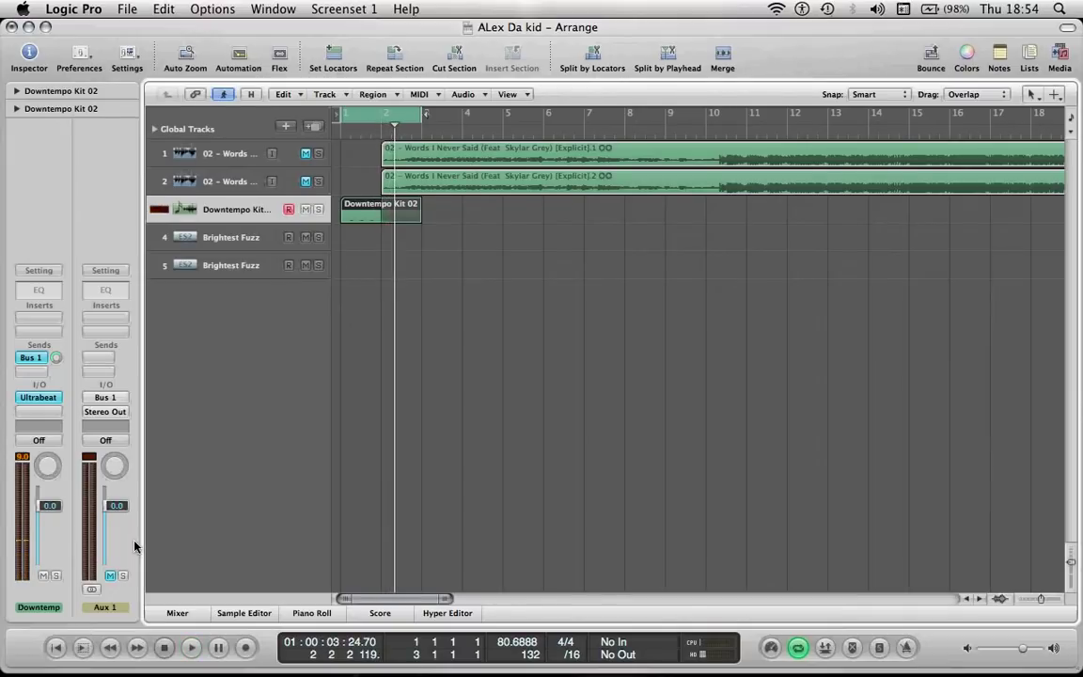
key(Return)
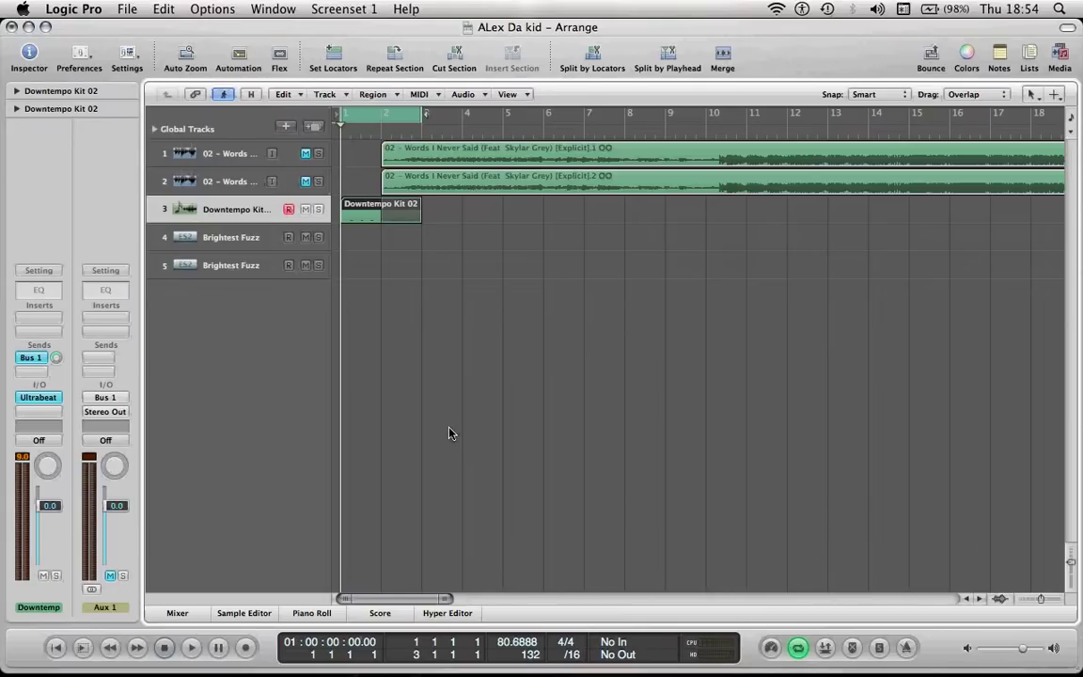
- Compare the channel strips of the two Brightest Fuzz tracks
click(217, 238)
click(214, 266)
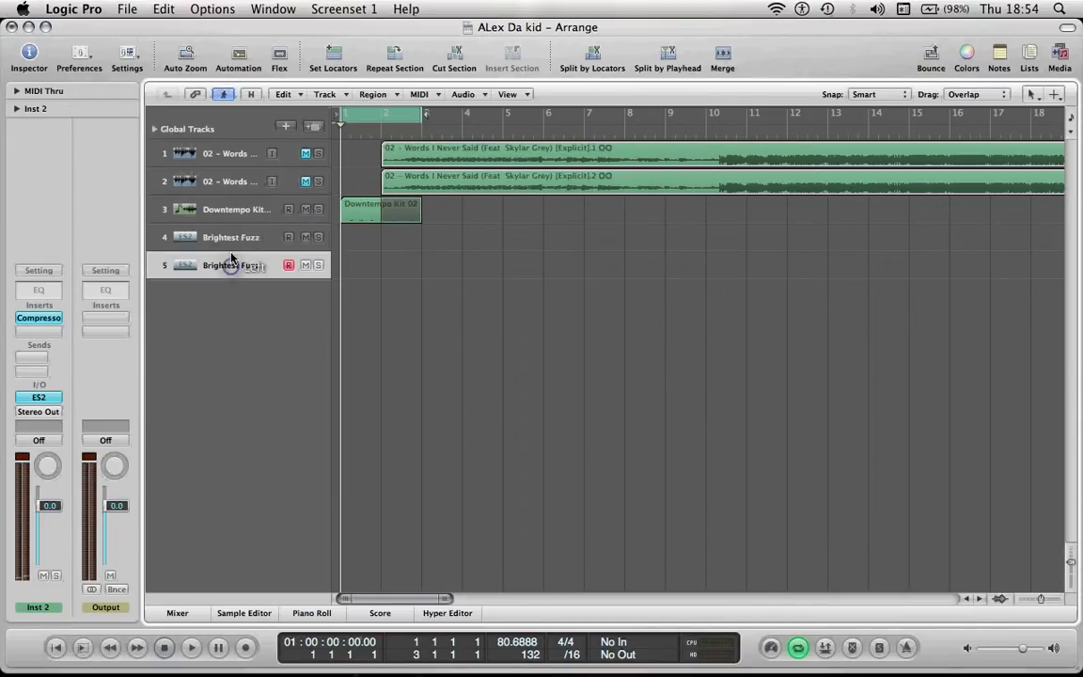
click(215, 236)
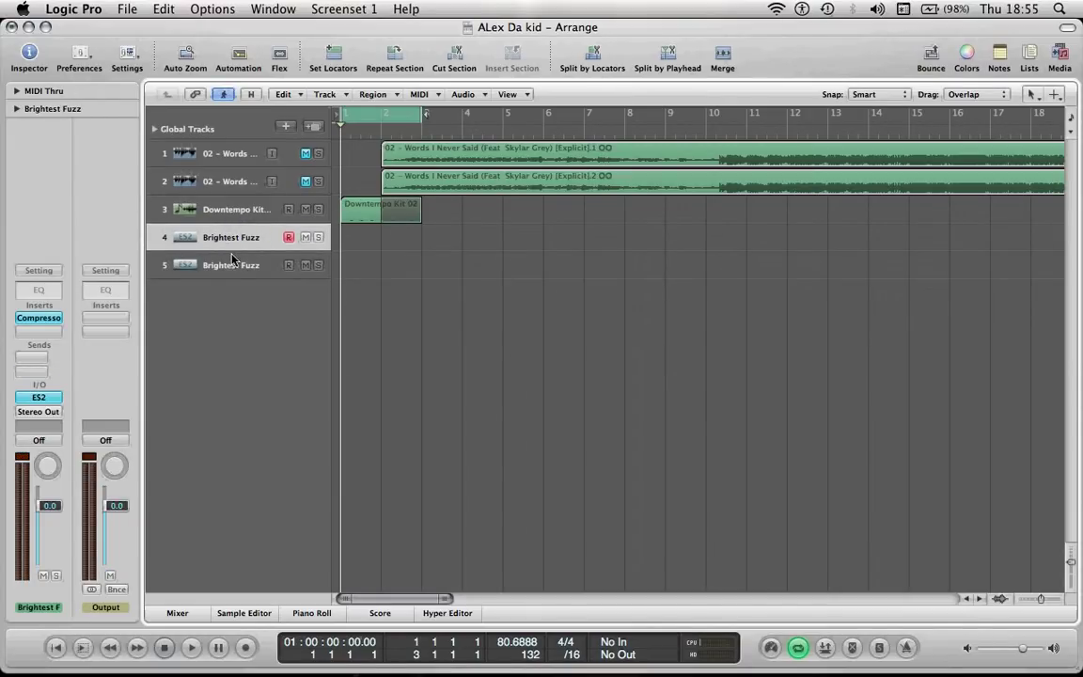
click(233, 270)
click(222, 238)
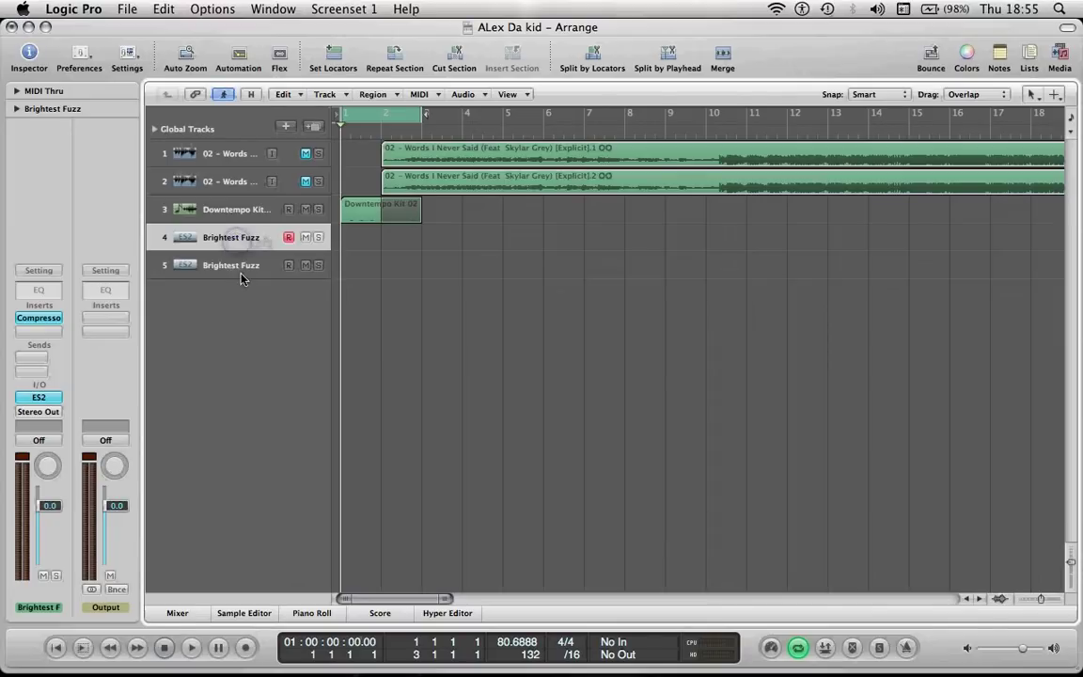
click(241, 268)
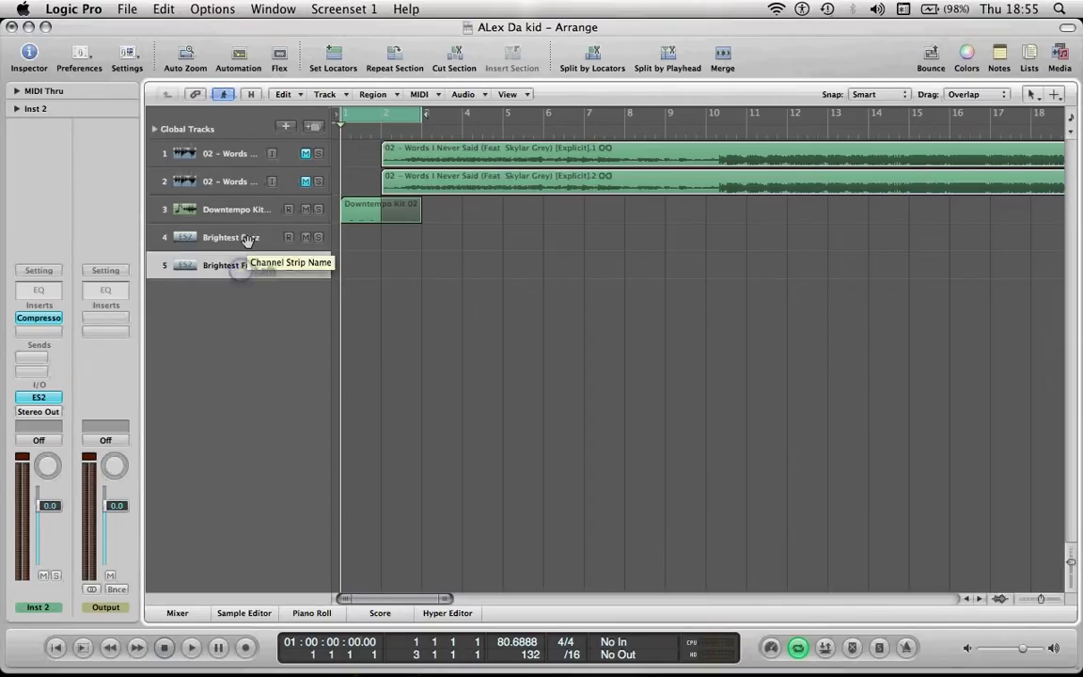
click(244, 238)
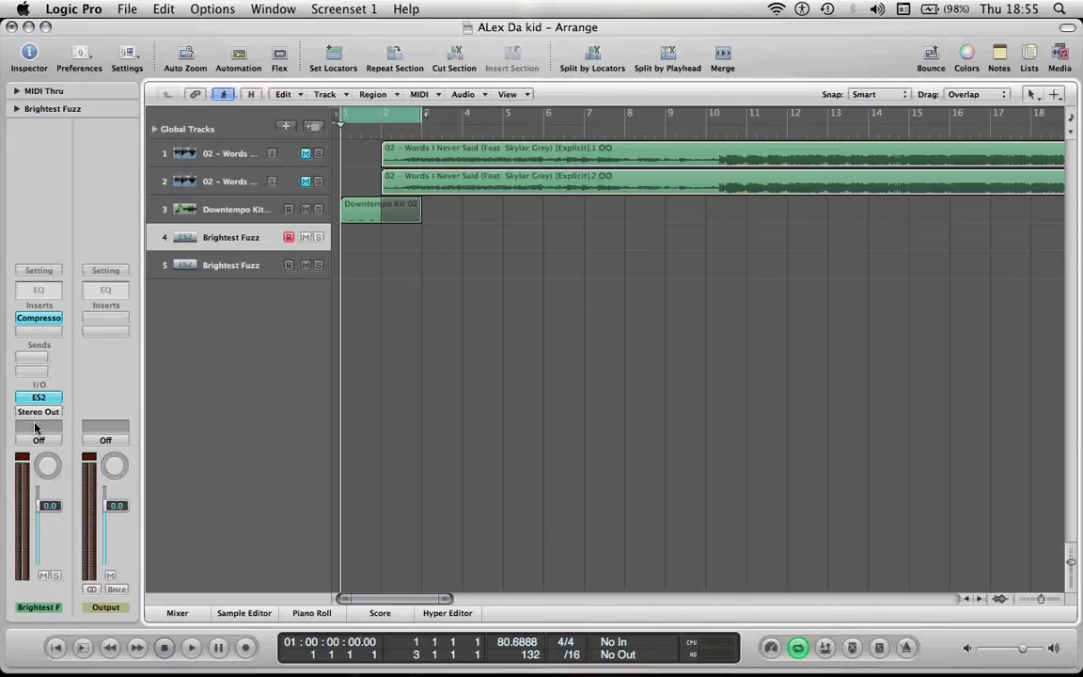
- In the Compressor on Brightest Fuzz track 4, switch the side chain to None and back to Bus 1
click(225, 238)
click(38, 317)
drag(331, 76, 641, 165)
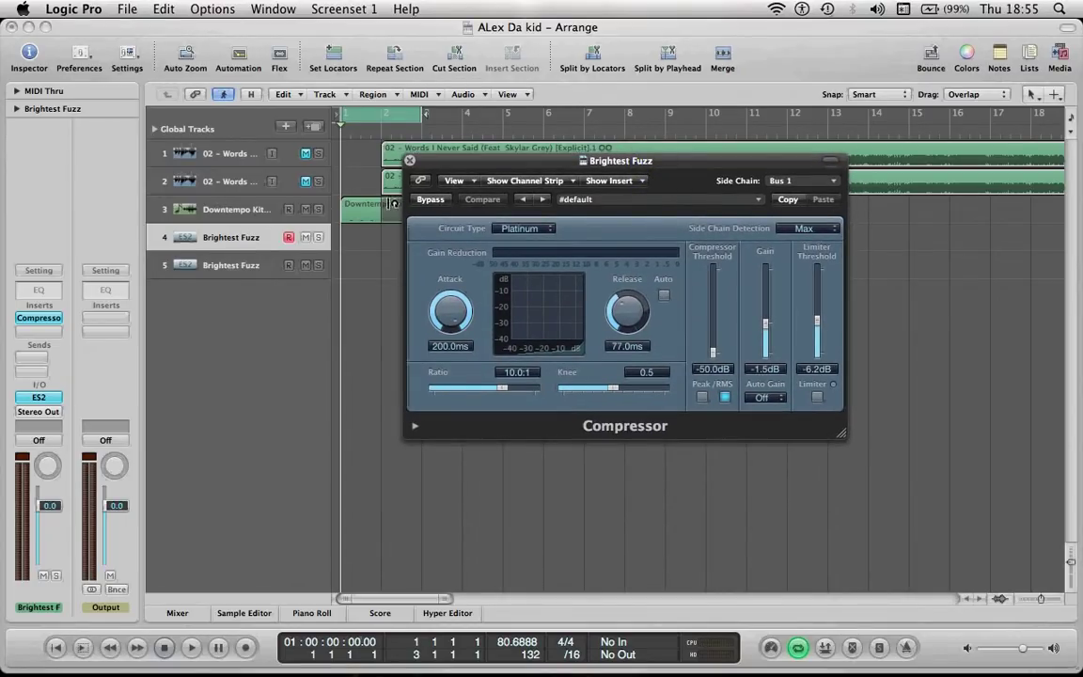
click(827, 180)
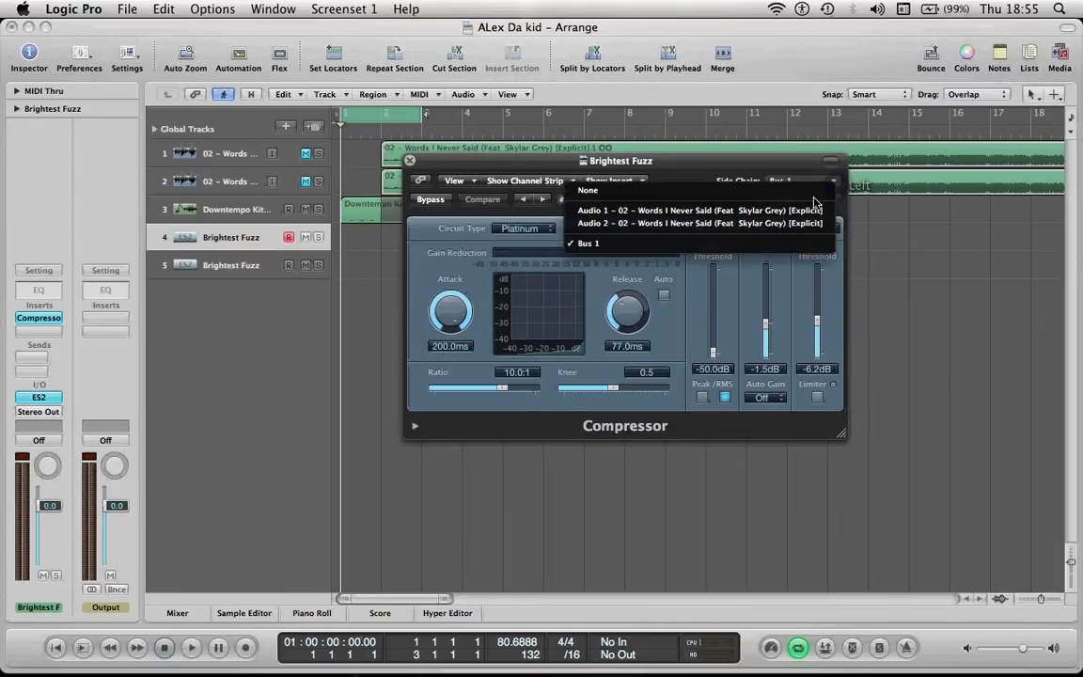
click(758, 194)
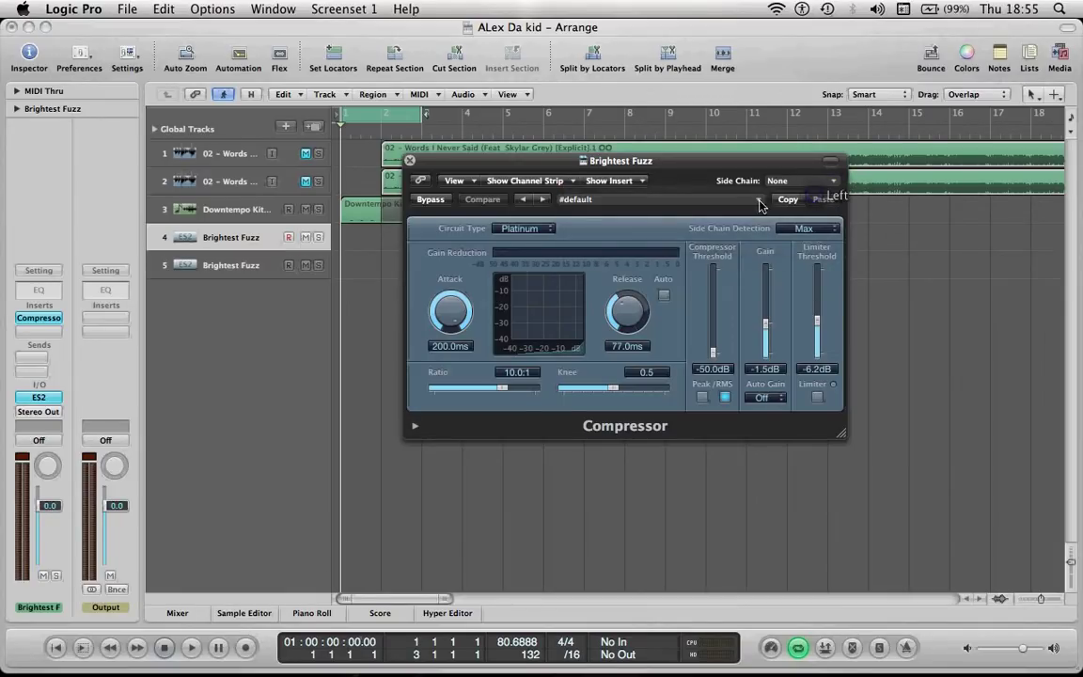
click(834, 180)
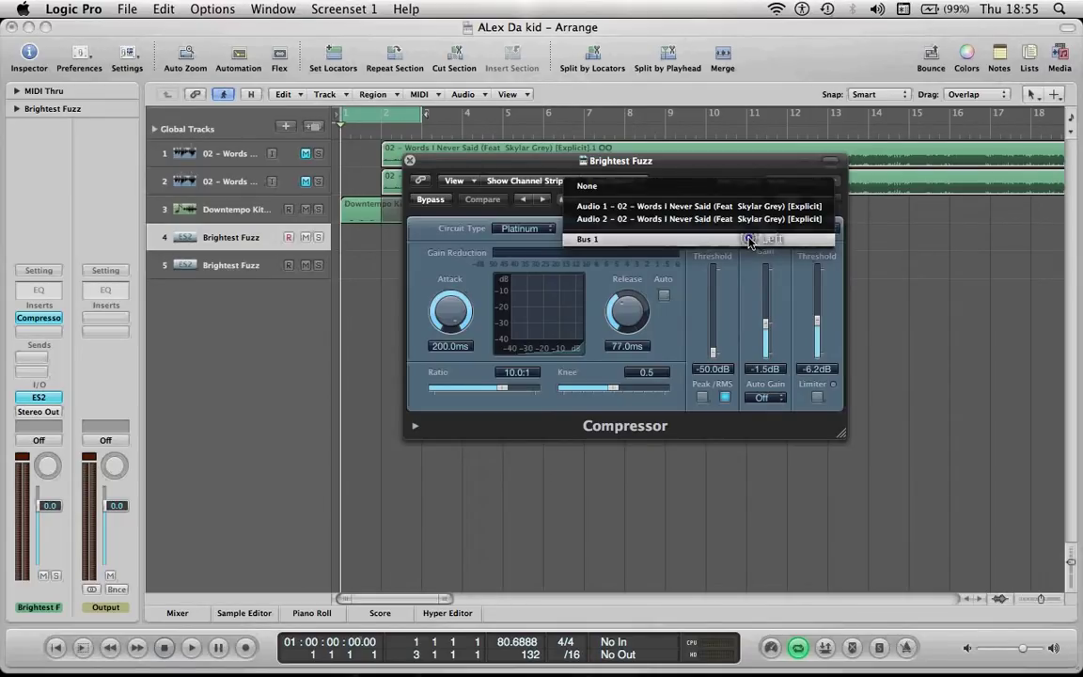
click(749, 239)
drag(625, 157, 724, 169)
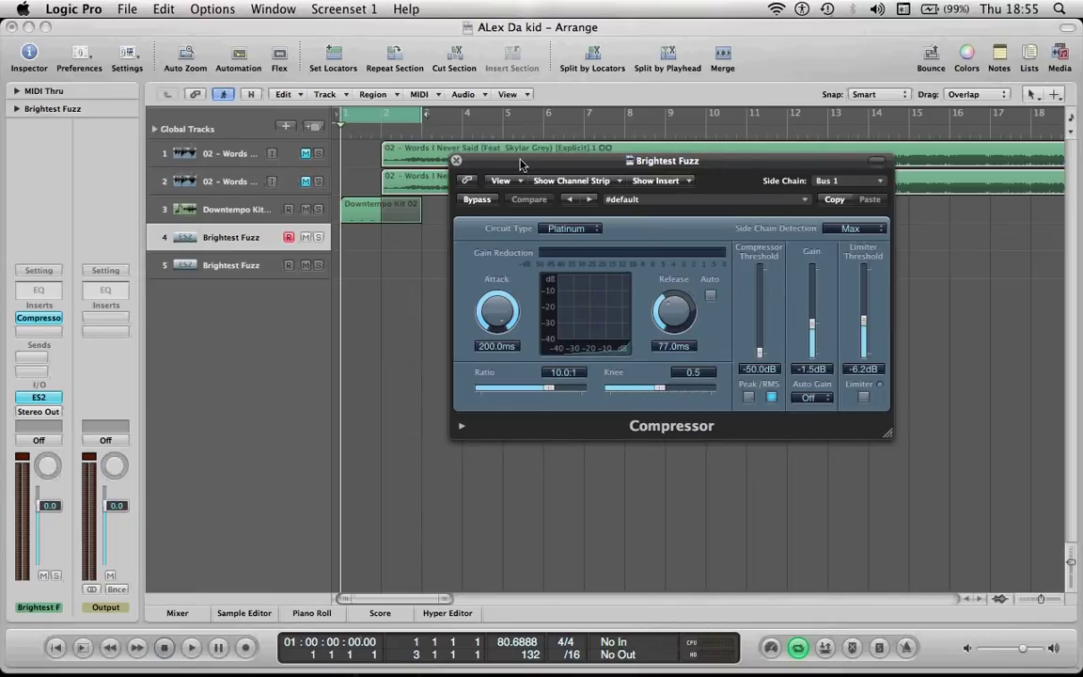
drag(521, 165, 603, 153)
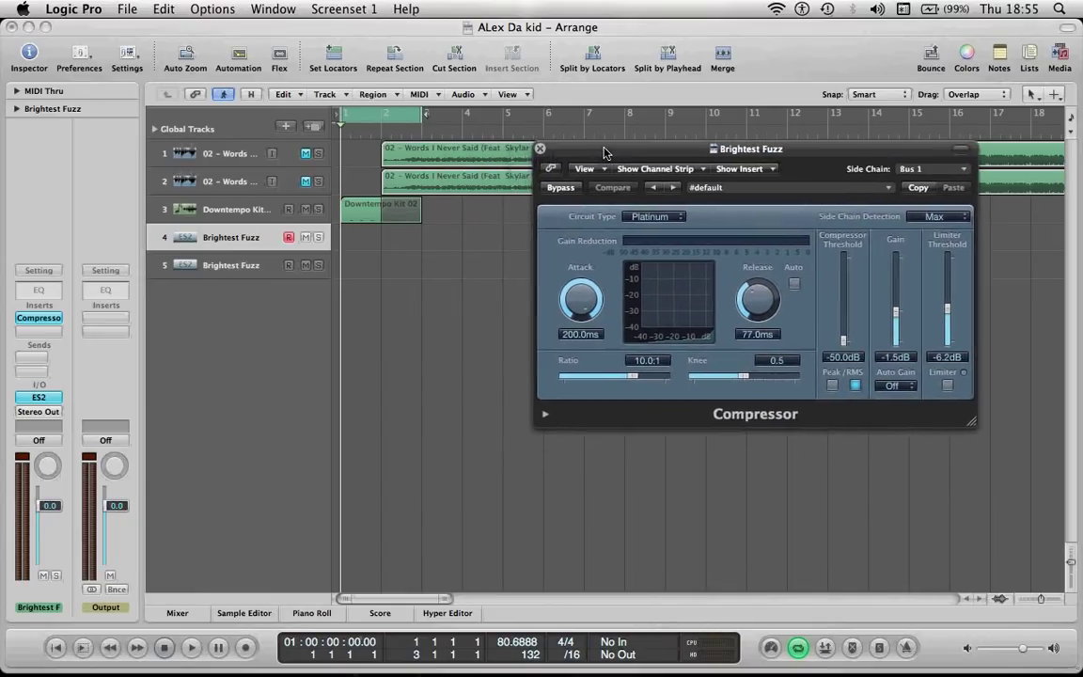
click(541, 150)
- Show the on-screen musical keyboard, play test notes on Brightest Fuzz track 4, and move the keyboard higher over the arrangement
key(super+k)
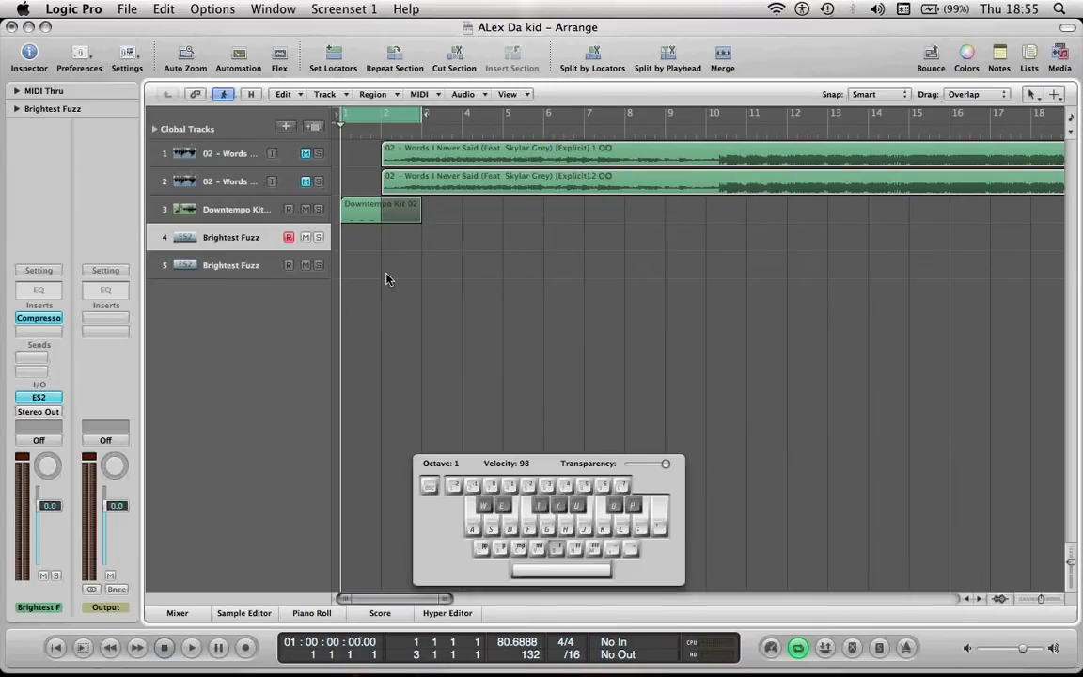
key(d)
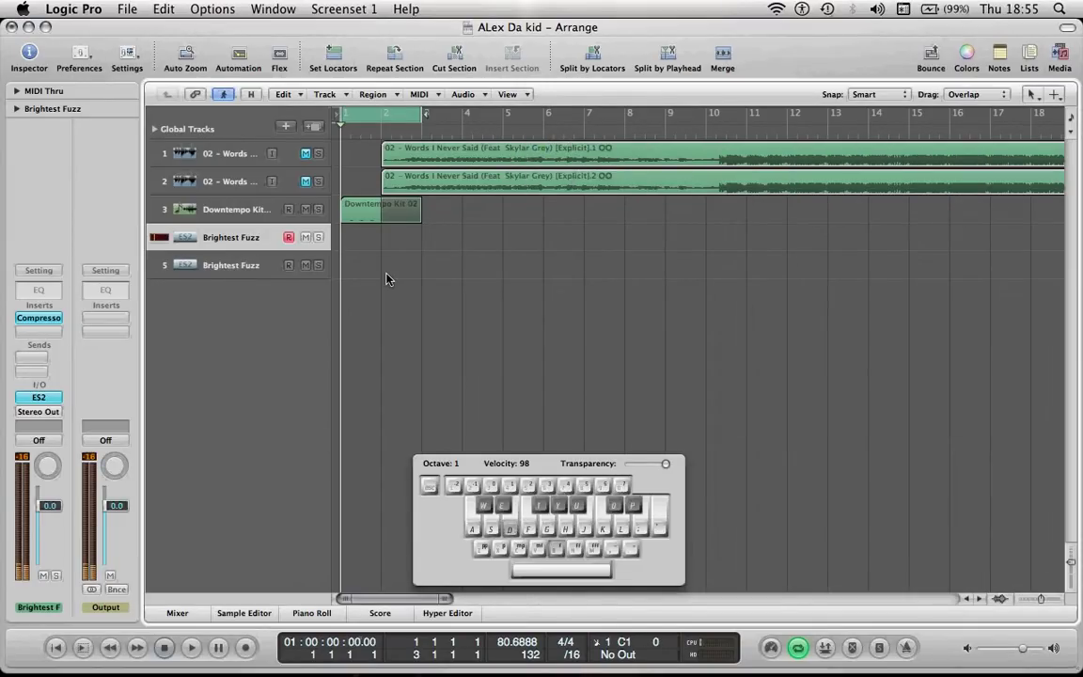
key(d)
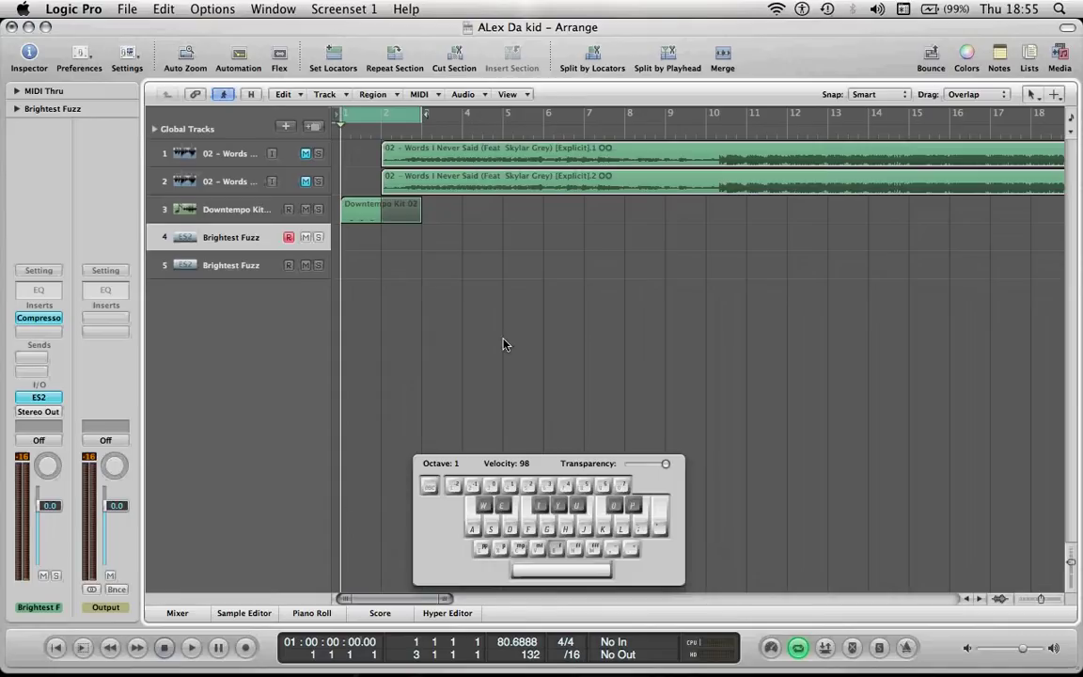
drag(503, 464, 489, 270)
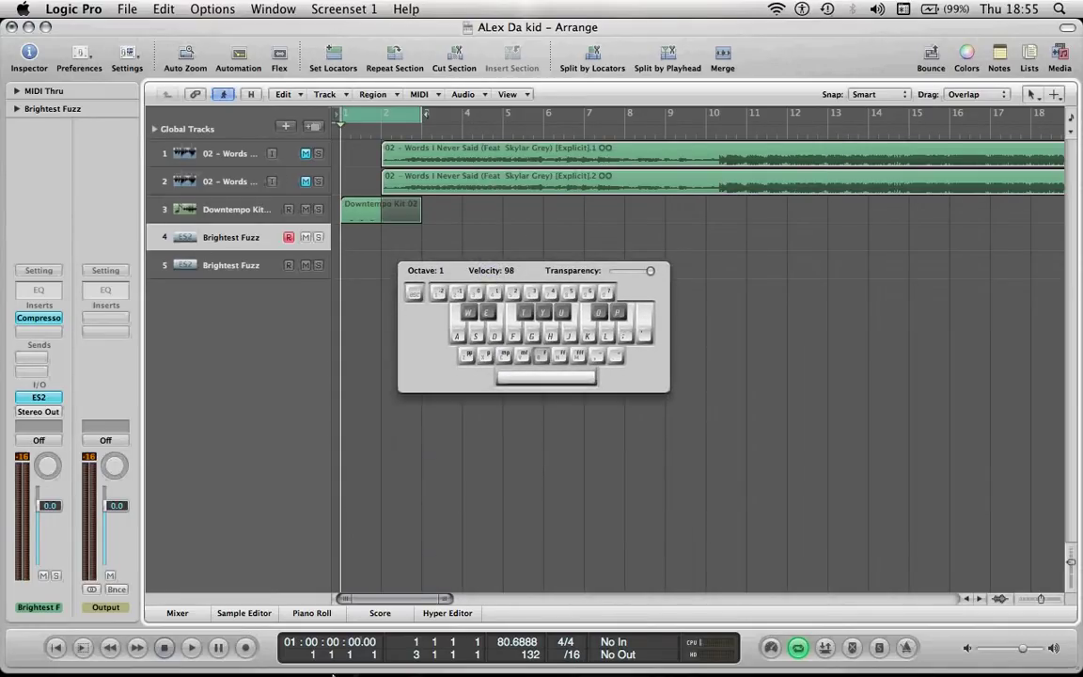
- Reopen track 4's Compressor and play synth notes over the looping drums to observe the gain reduction, keeping the attack and release controls uncovered
click(37, 318)
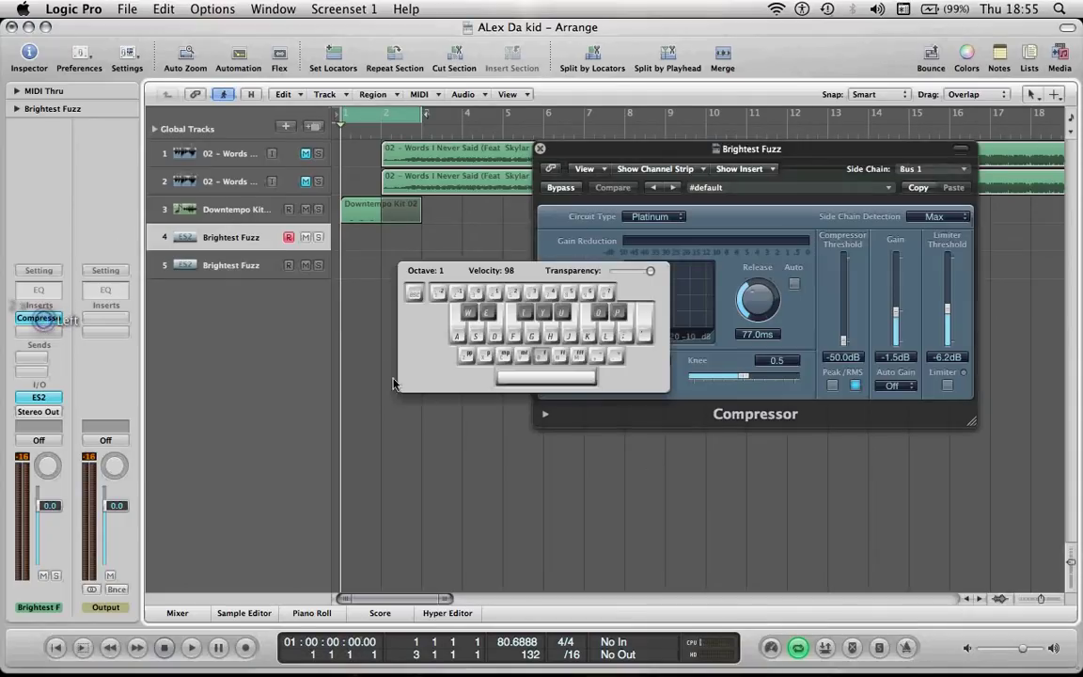
key(space)
key(a)
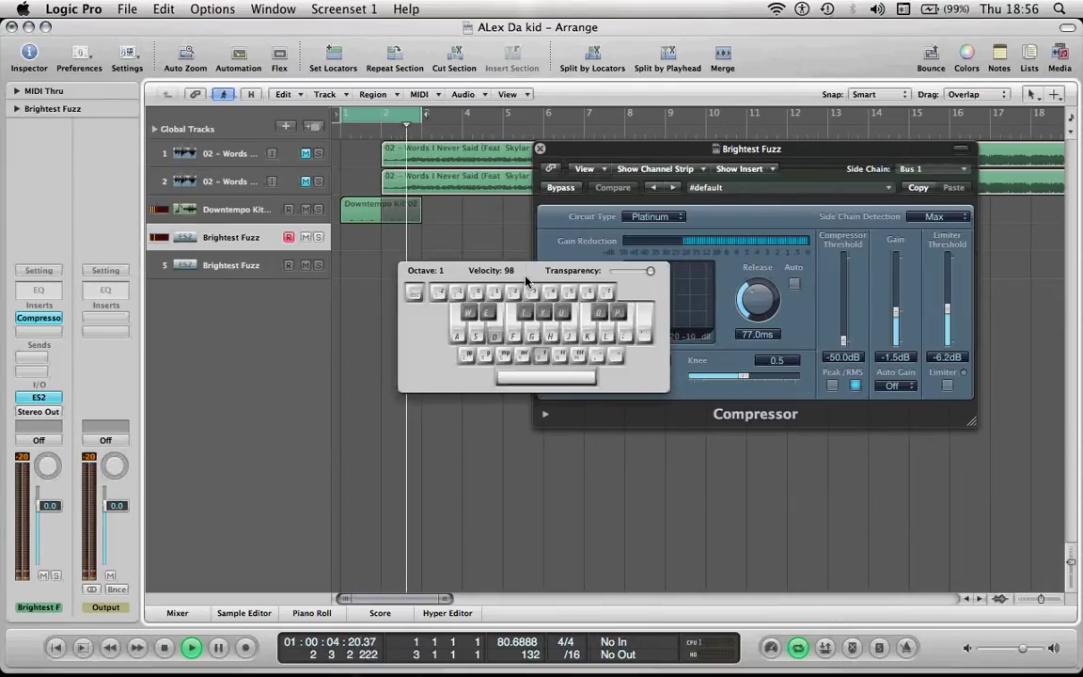
key(d)
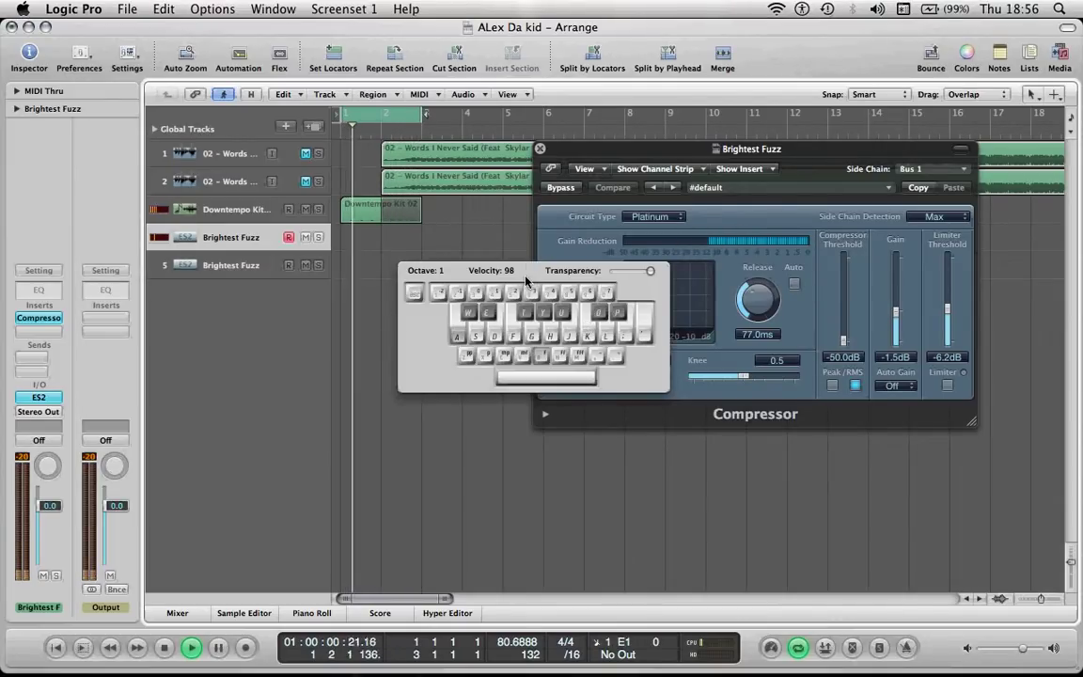
drag(506, 274, 430, 389)
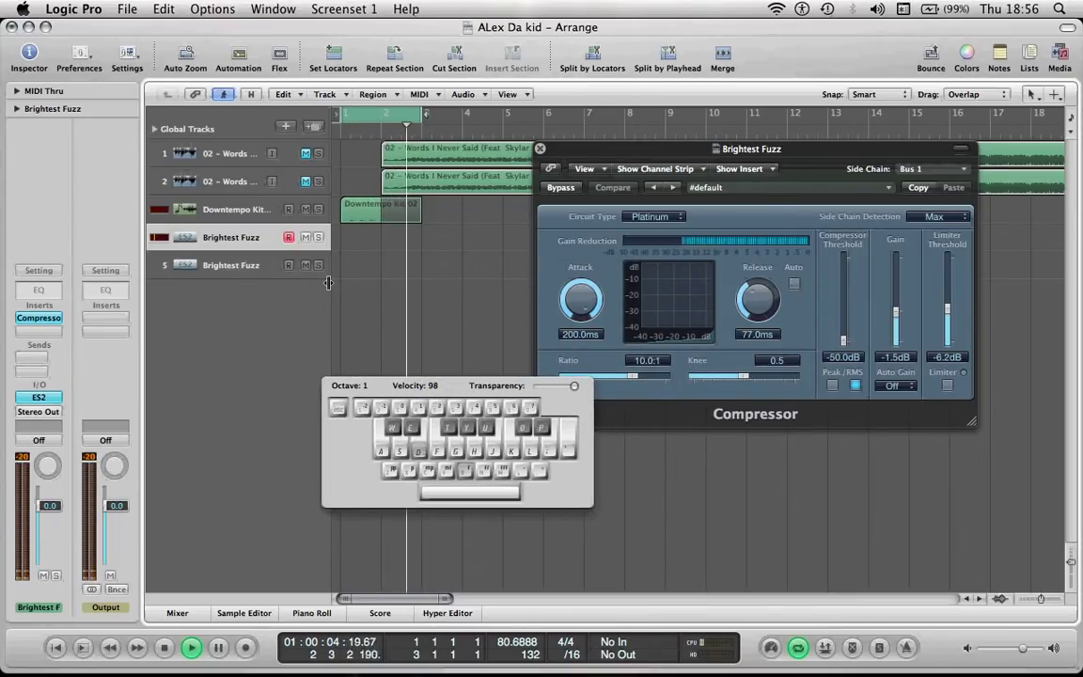
- Select Brightest Fuzz track 5 and play synth notes over the running drum loop to compare its sound
click(230, 265)
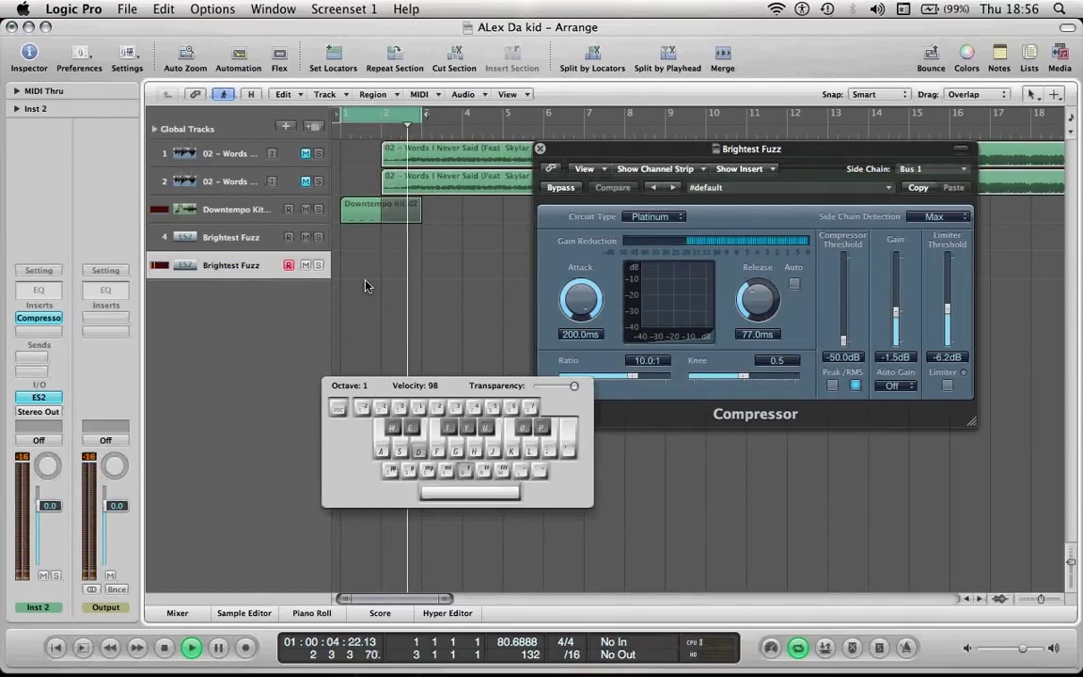
key(a)
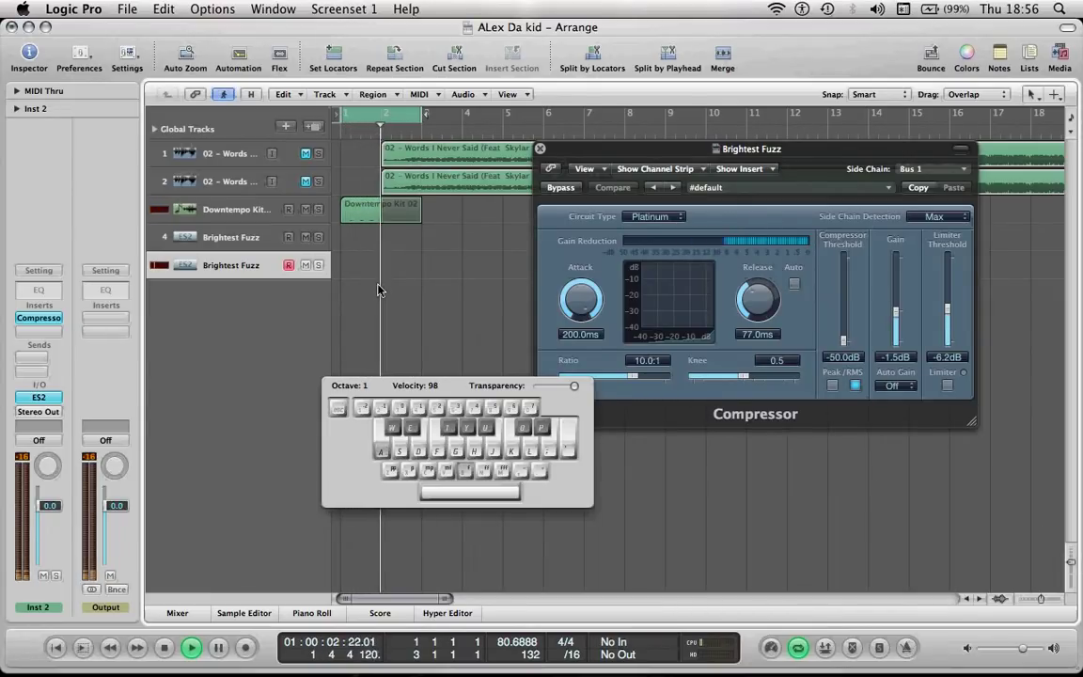
key(a)
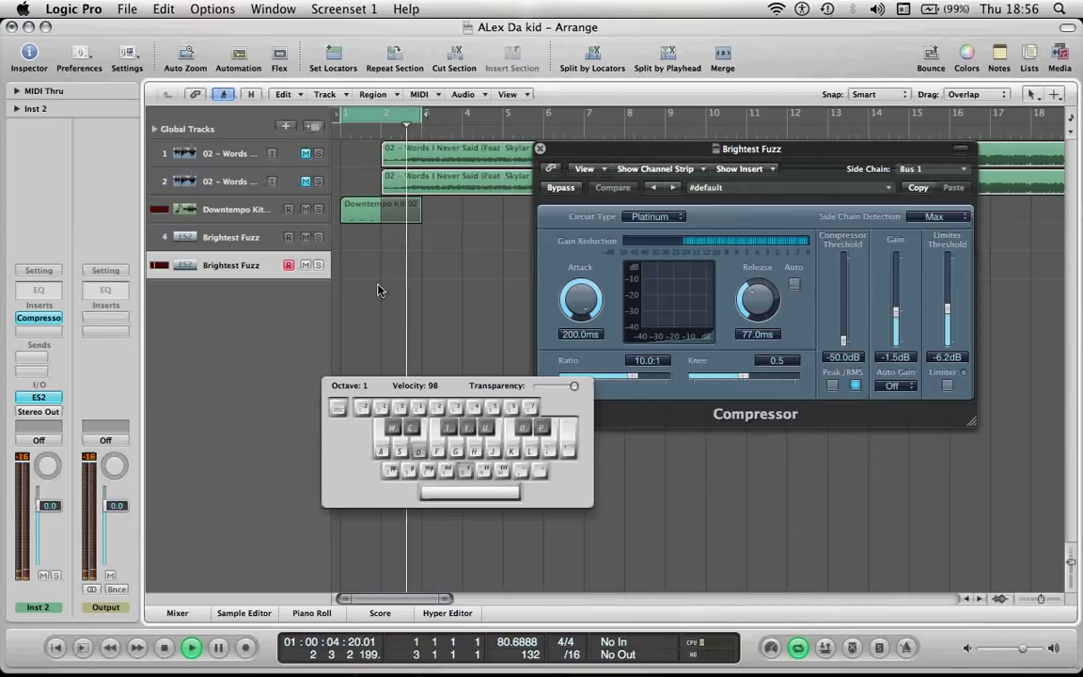
- Stop the drum loop and play synth notes on Brightest Fuzz track 5 without the drums
key(a)
key(space)
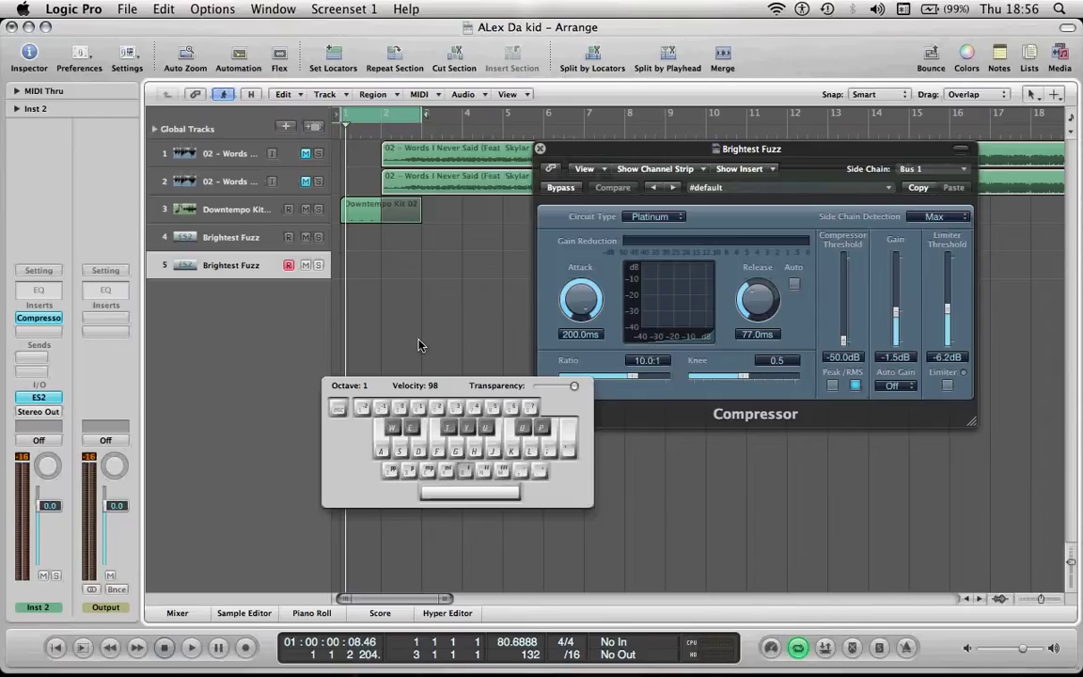
key(a)
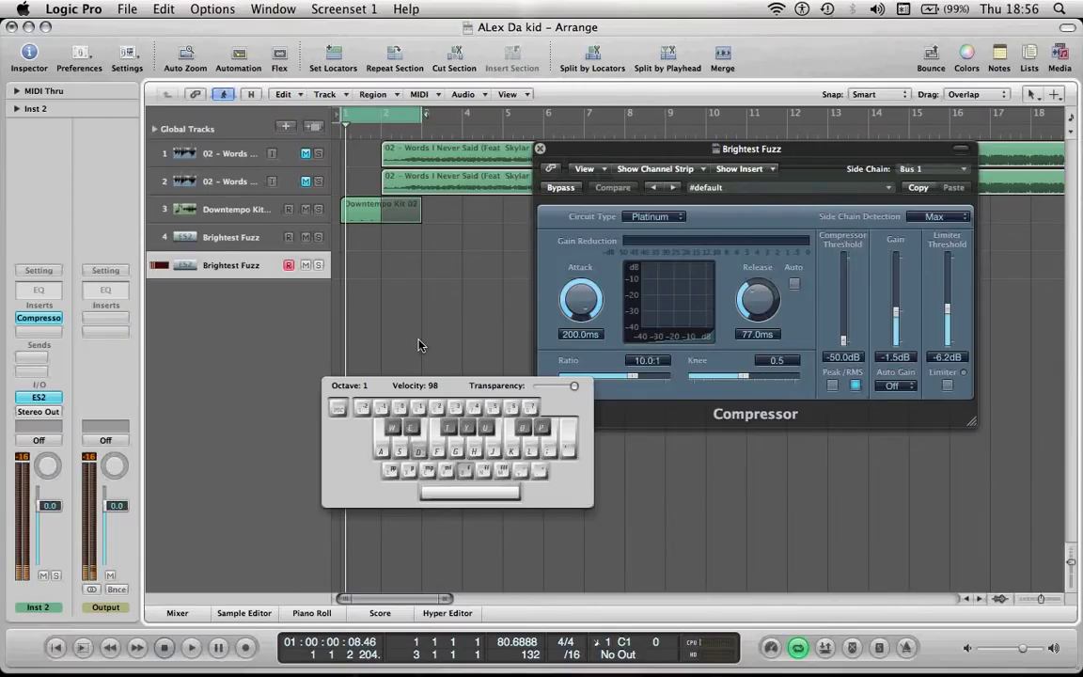
key(a)
key(a)
key(d)
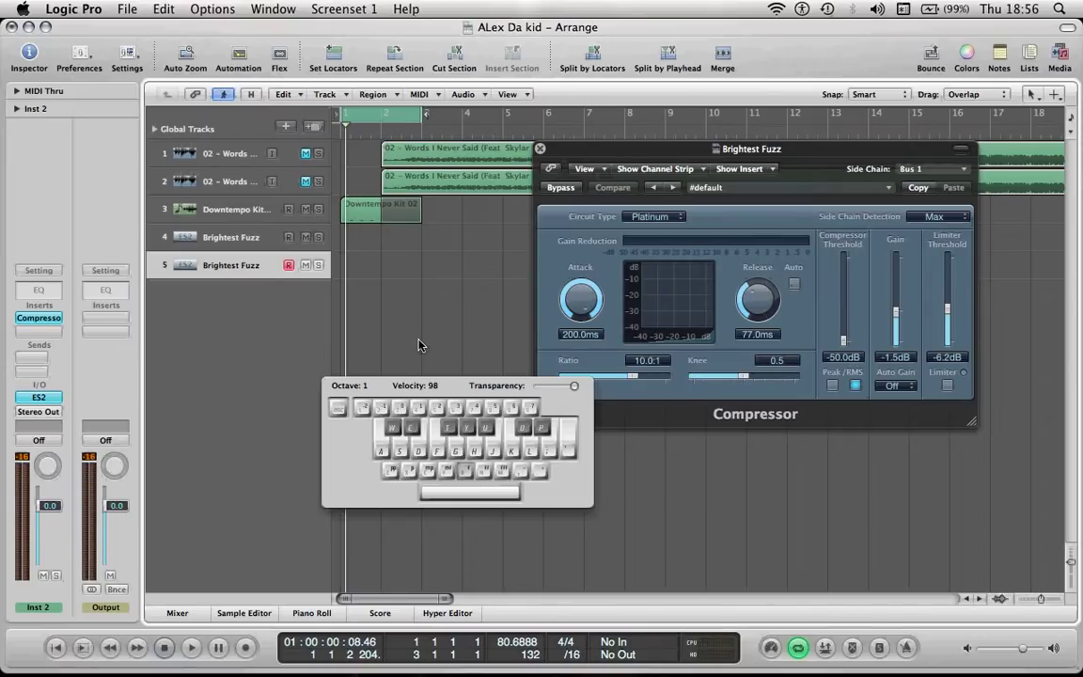
- Move the musical keyboard clear of the Compressor and review the Brightest Fuzz and Downtempo Kit channel strips, ending on Brightest Fuzz track 4
click(236, 240)
click(240, 265)
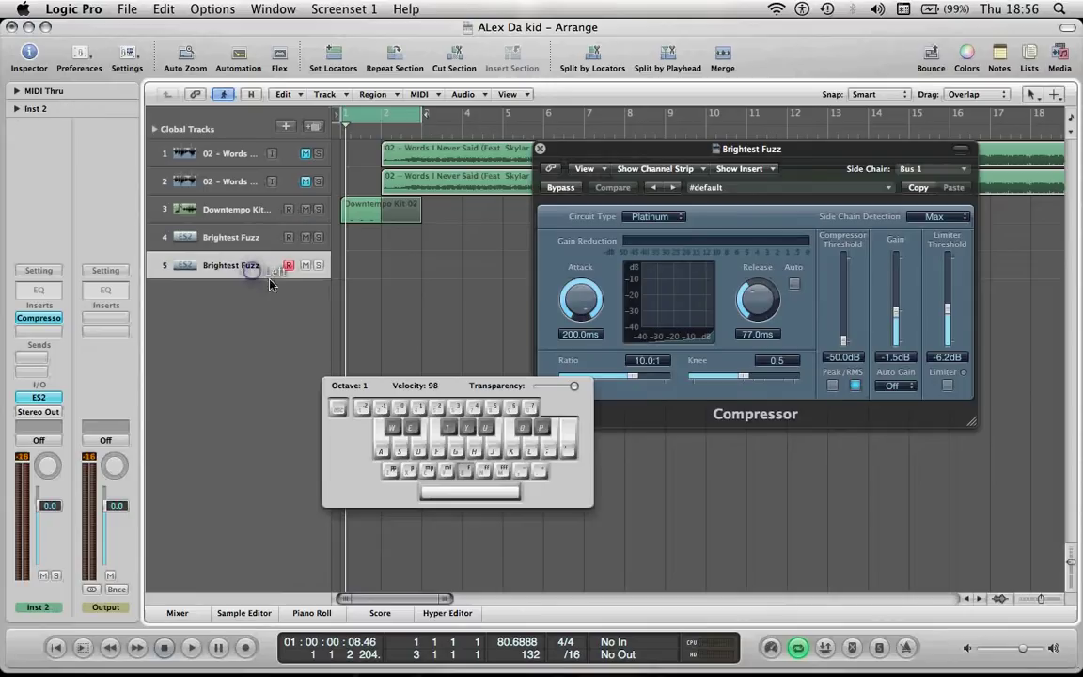
click(222, 237)
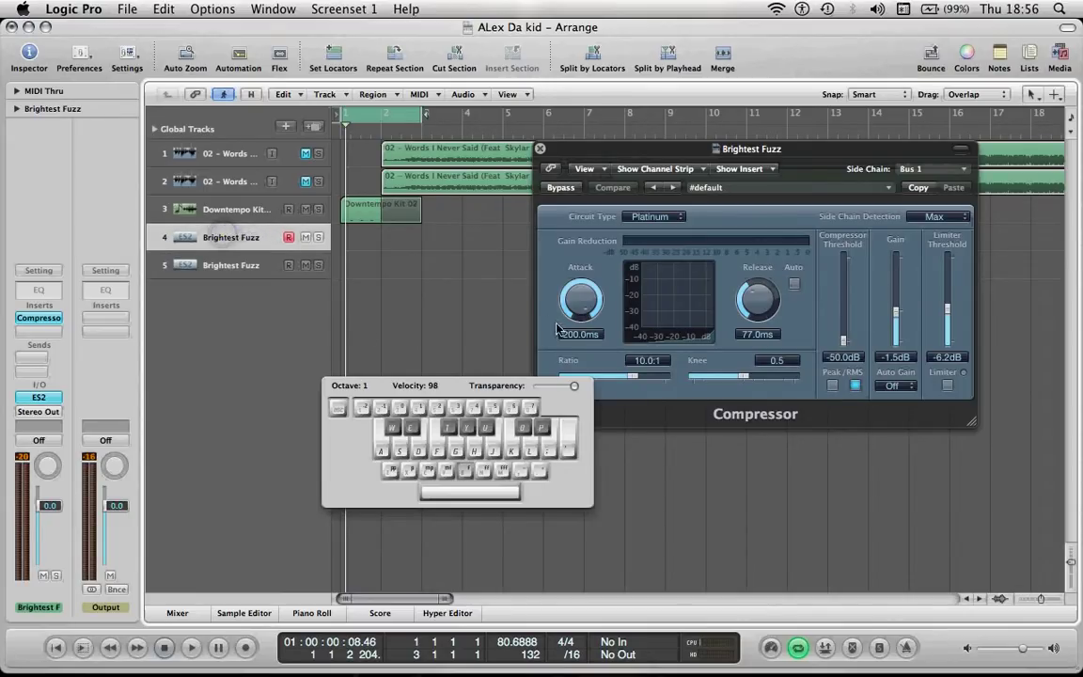
drag(372, 376, 194, 351)
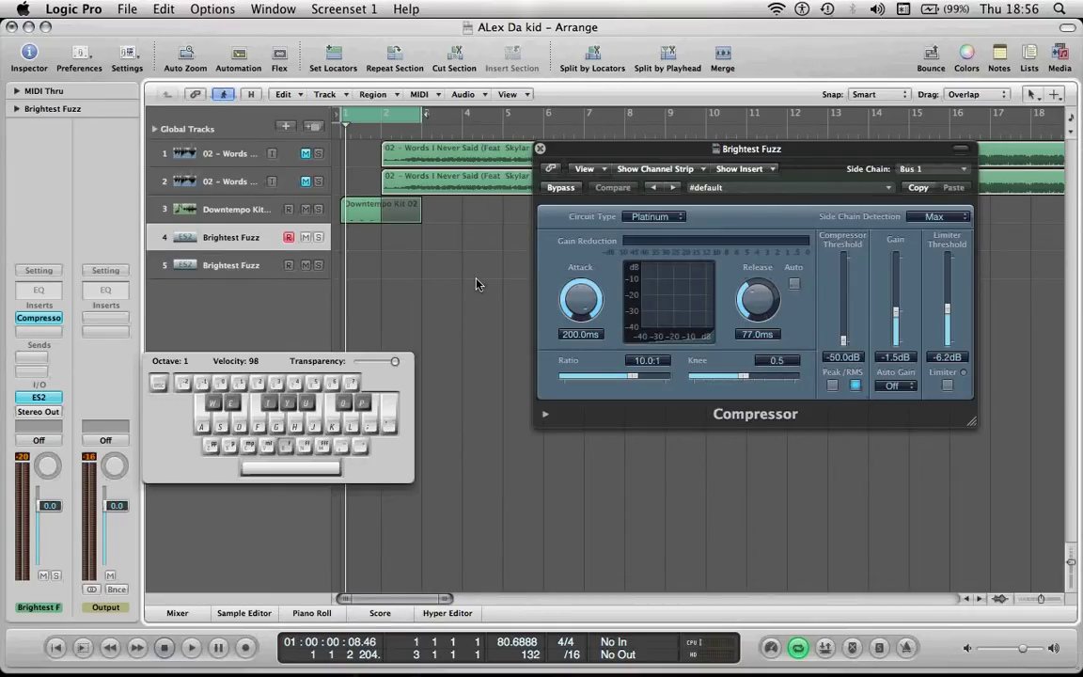
click(253, 214)
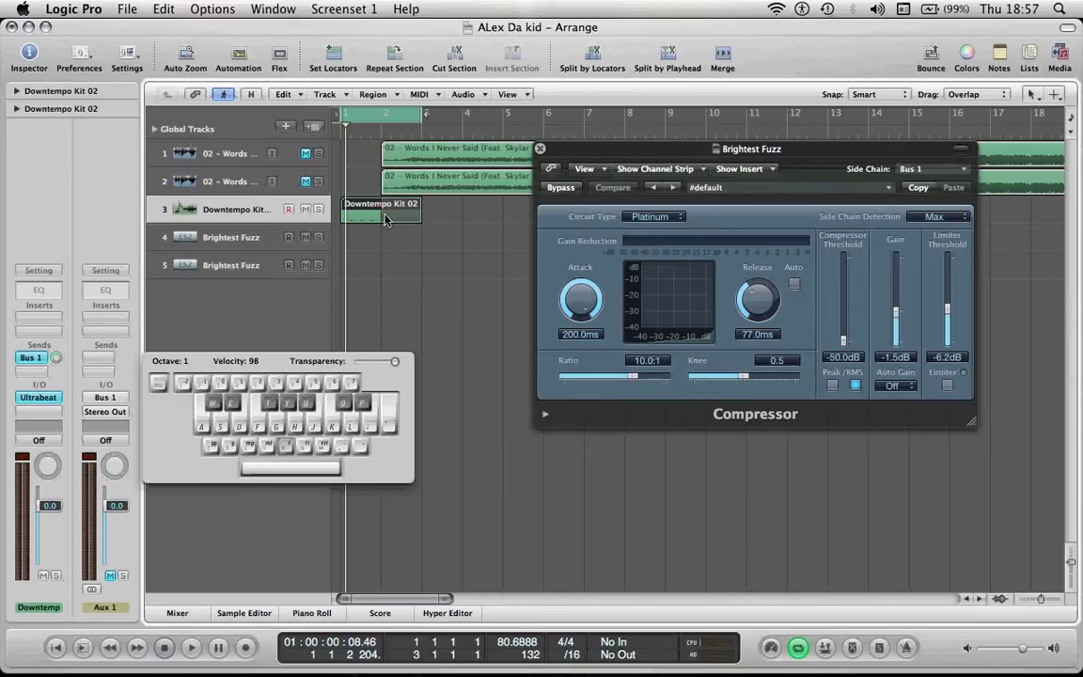
click(231, 237)
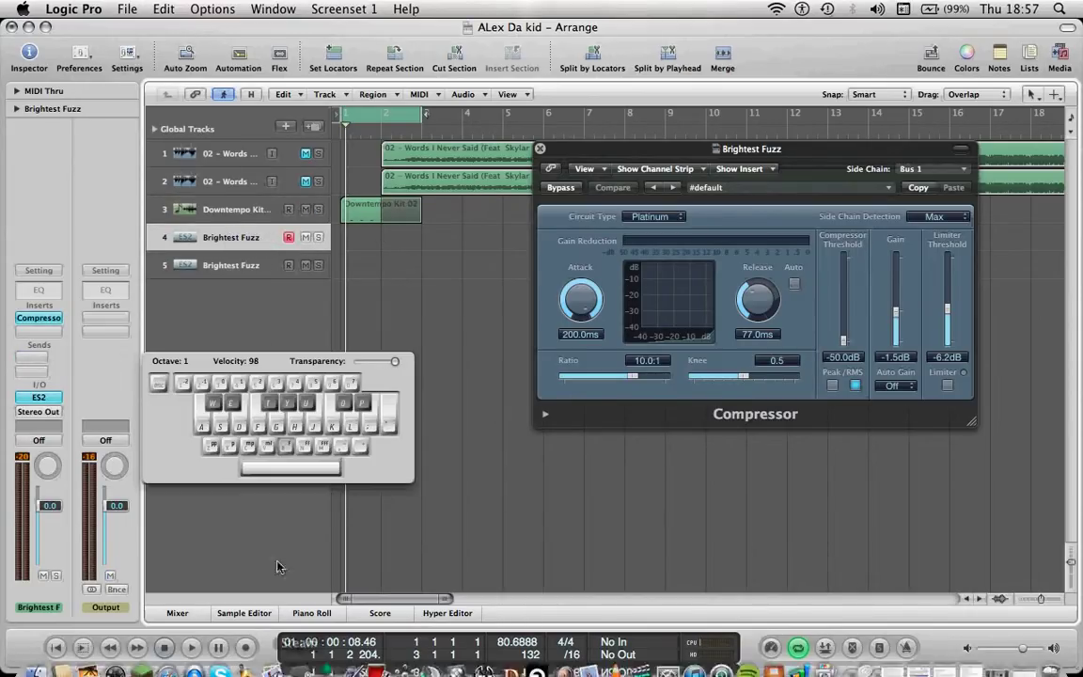
key(super+Tab)
key(super+Tab)
key(super+Tab)
key(super+Tab)
key(super+Tab)
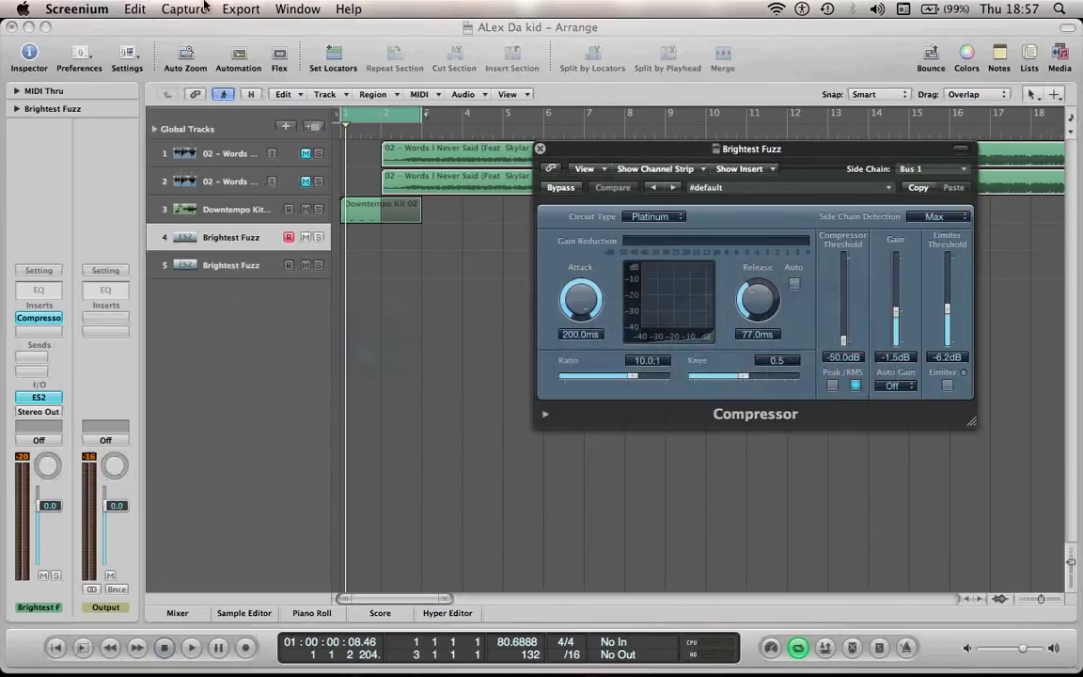
click(184, 8)
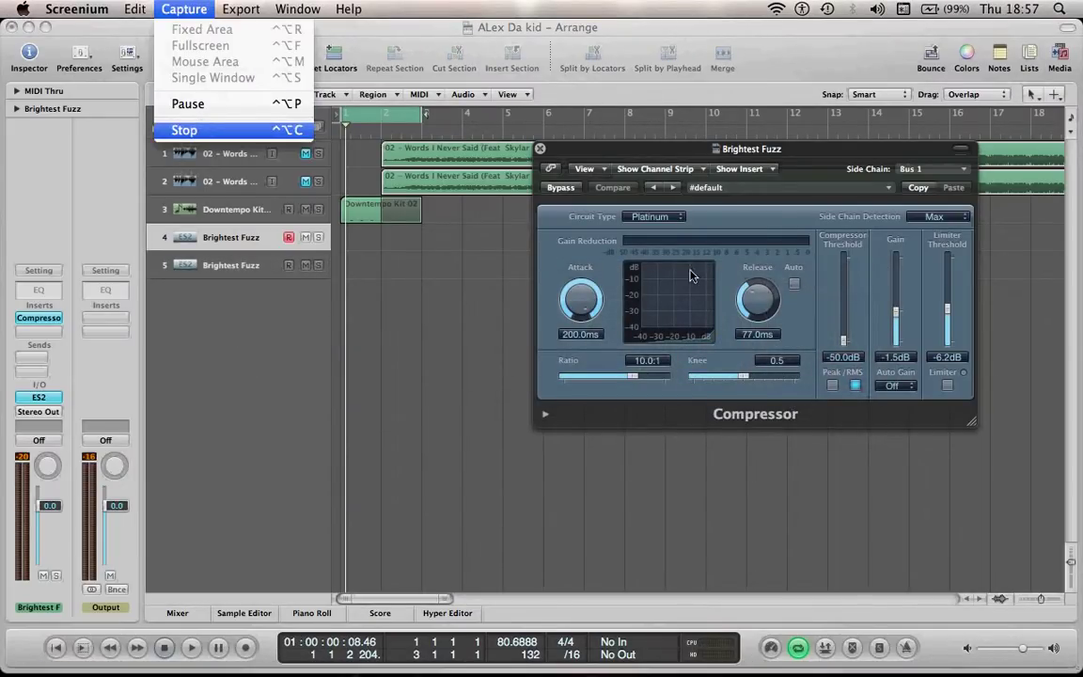